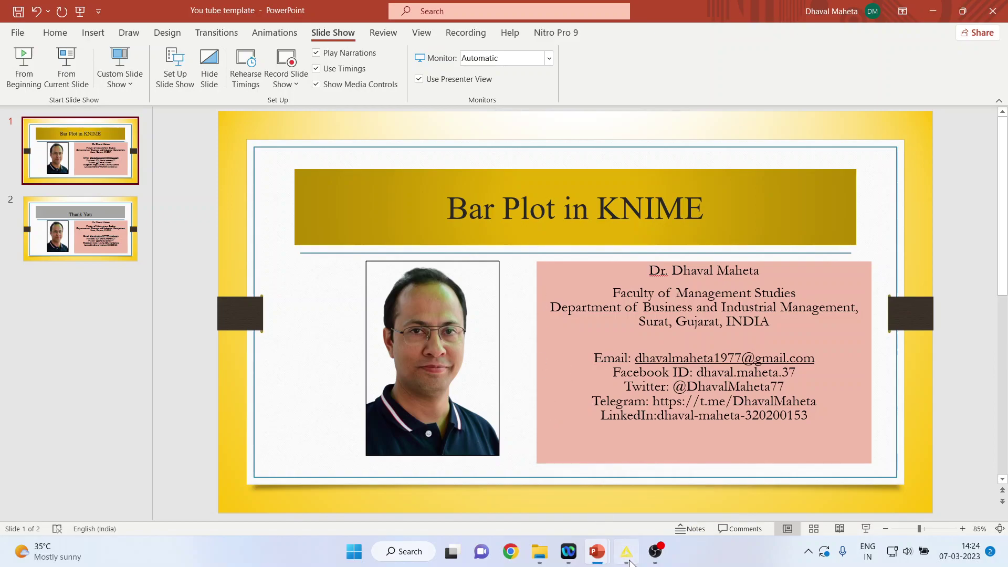
# In KNIME, clear the old 'bar' search and add a CSV Reader node from IO > Read
pyautogui.click(626, 551)
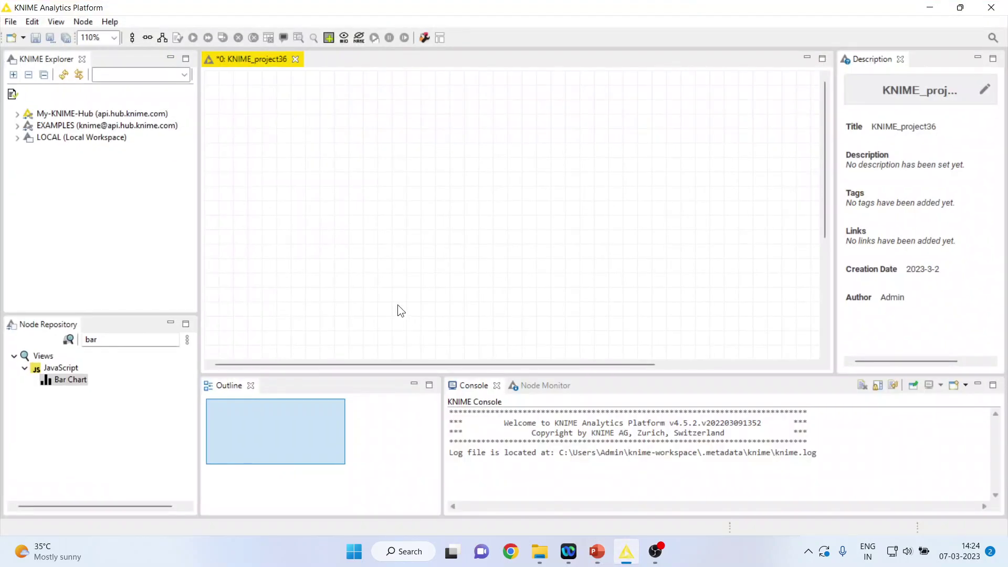
pyautogui.click(126, 342)
pyautogui.press('BackSpace')
pyautogui.press('BackSpace')
pyautogui.press('BackSpace')
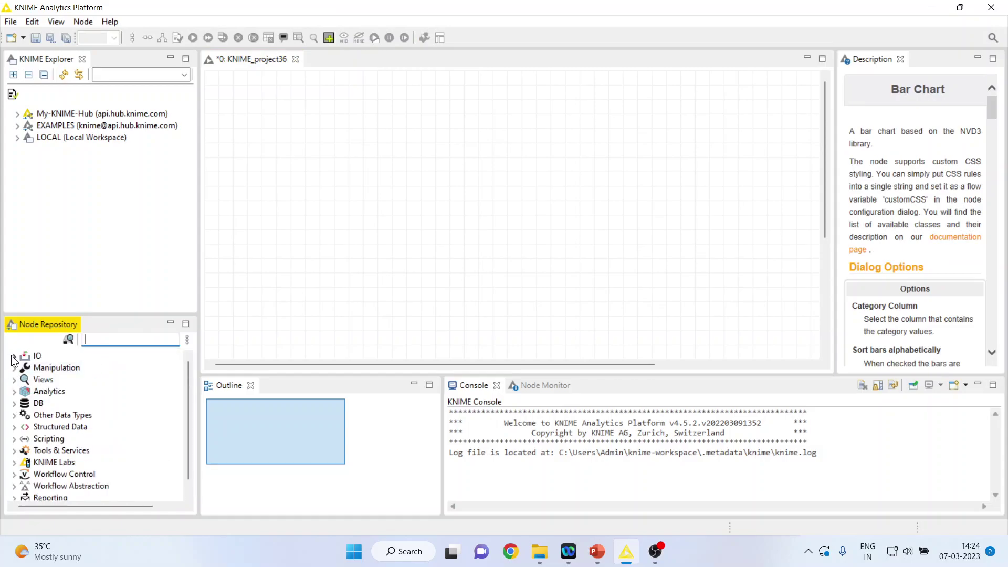
pyautogui.click(14, 356)
pyautogui.click(25, 368)
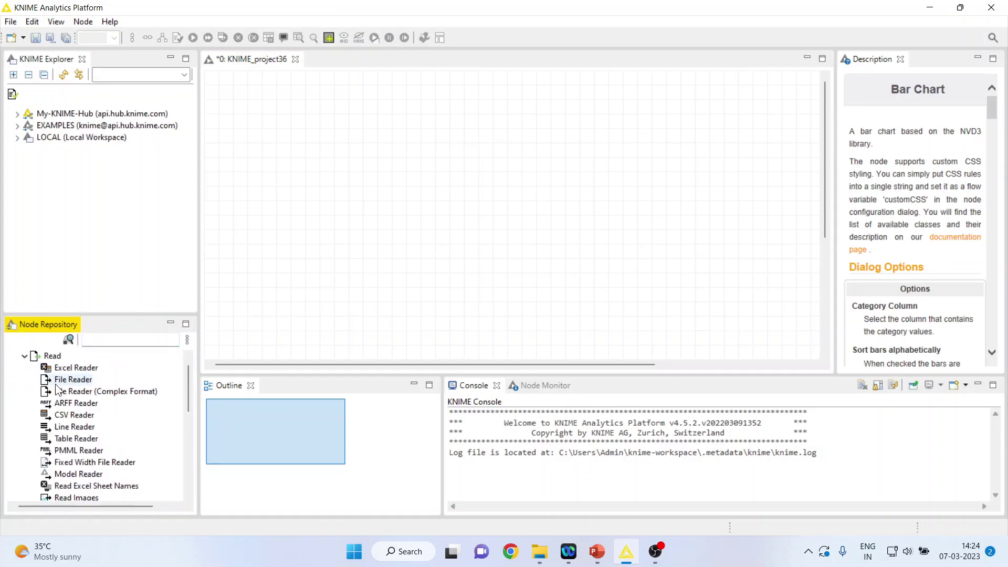
pyautogui.doubleClick(79, 418)
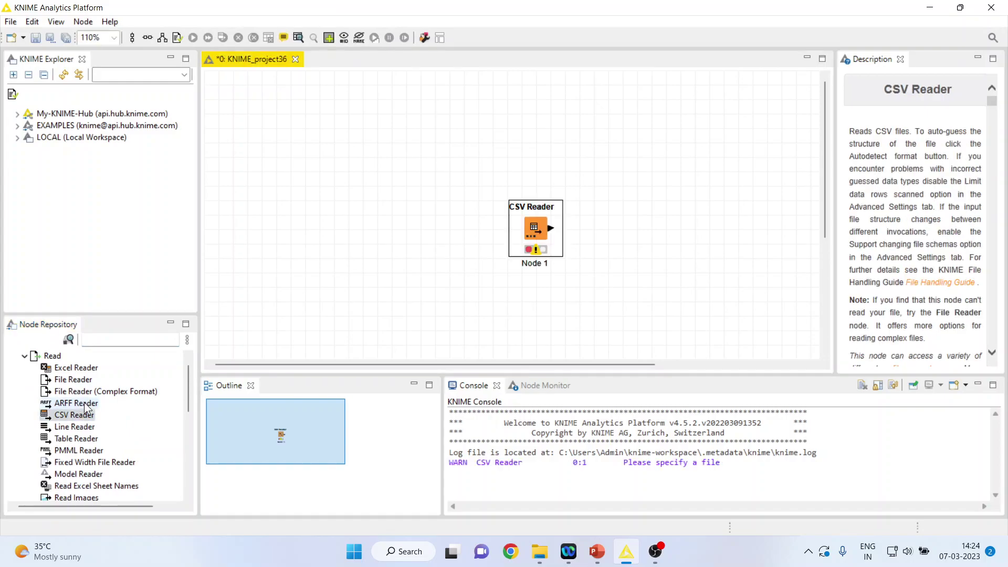
# Move the CSV Reader node to the top-left of the canvas
pyautogui.click(531, 237)
pyautogui.click(520, 219)
pyautogui.moveTo(532, 227); pyautogui.dragTo(257, 115)
# Point the CSV Reader at D: > Research Methodology > Predictive Analytics > Knime > Data > heart1.csv and apply
pyautogui.doubleClick(258, 113)
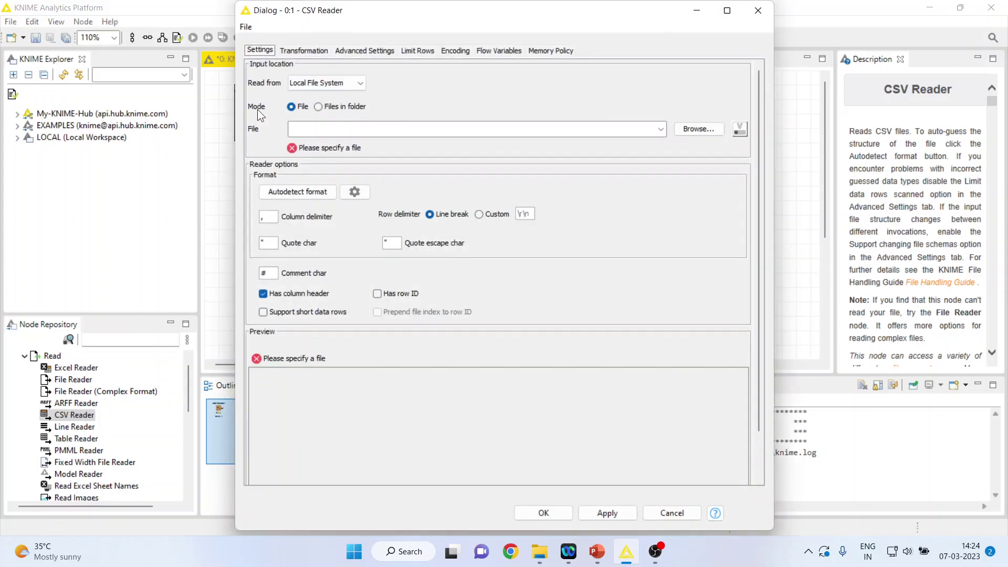
pyautogui.click(700, 130)
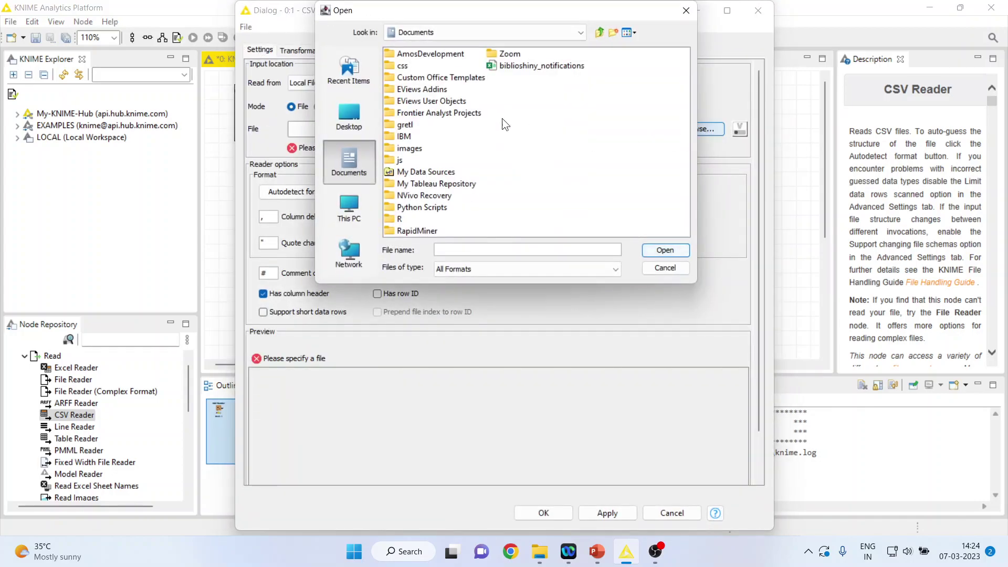
pyautogui.click(580, 32)
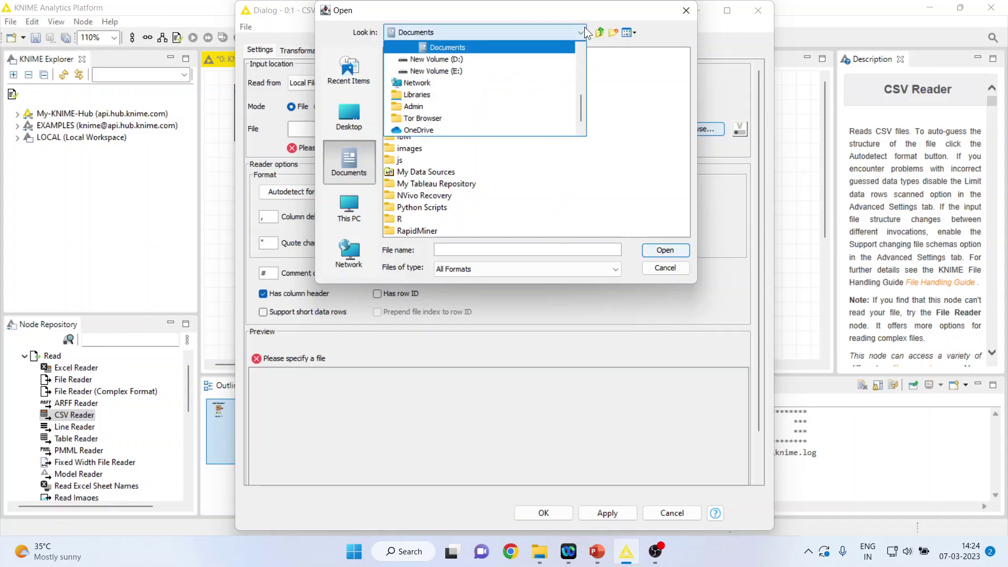
pyautogui.click(478, 61)
pyautogui.doubleClick(459, 136)
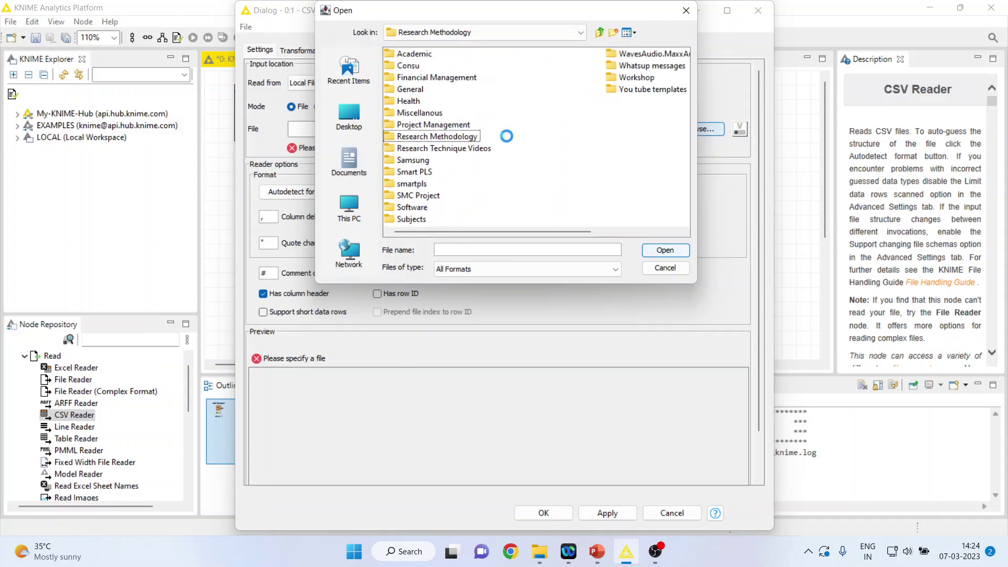
pyautogui.doubleClick(678, 77)
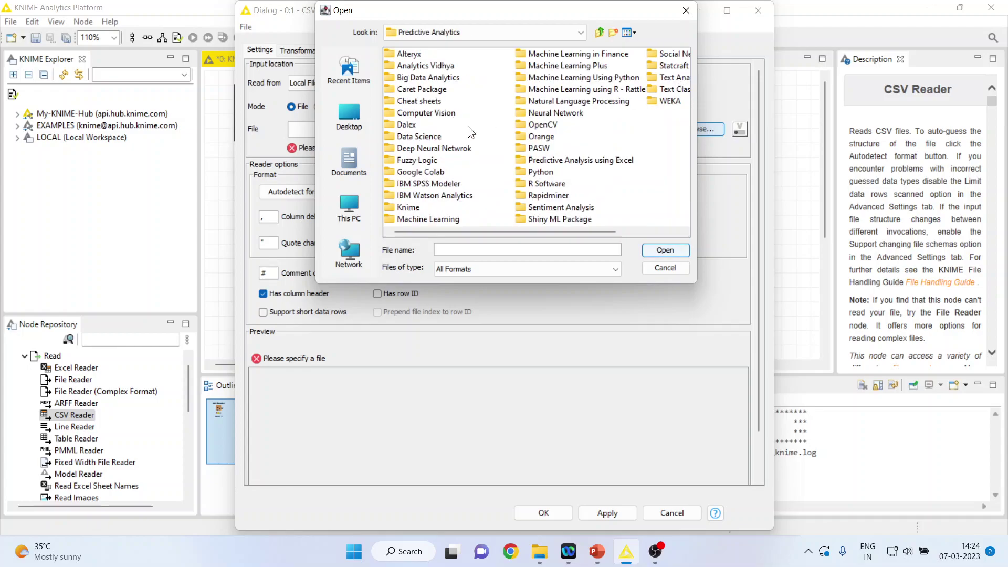
pyautogui.click(417, 206)
pyautogui.doubleClick(417, 205)
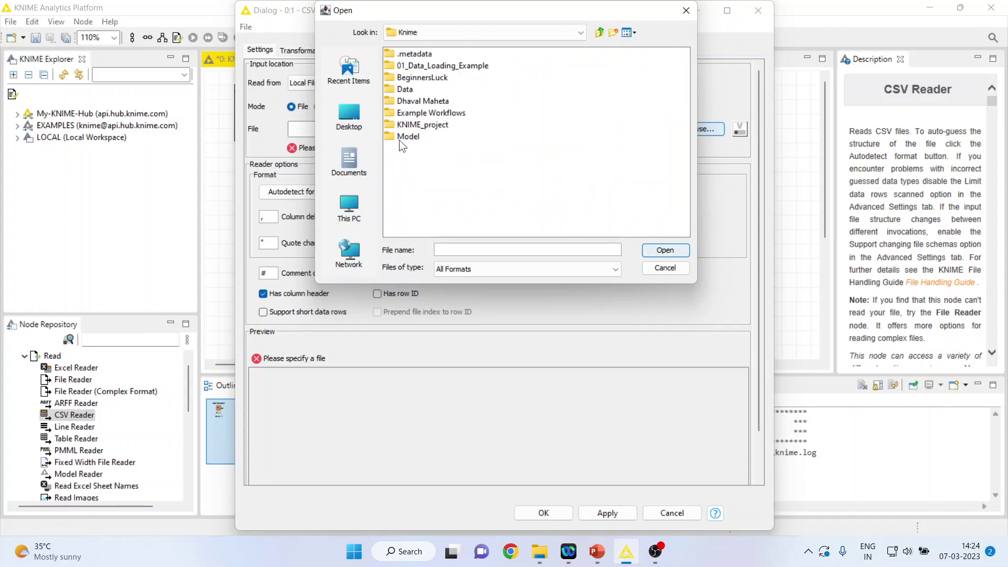
pyautogui.doubleClick(401, 90)
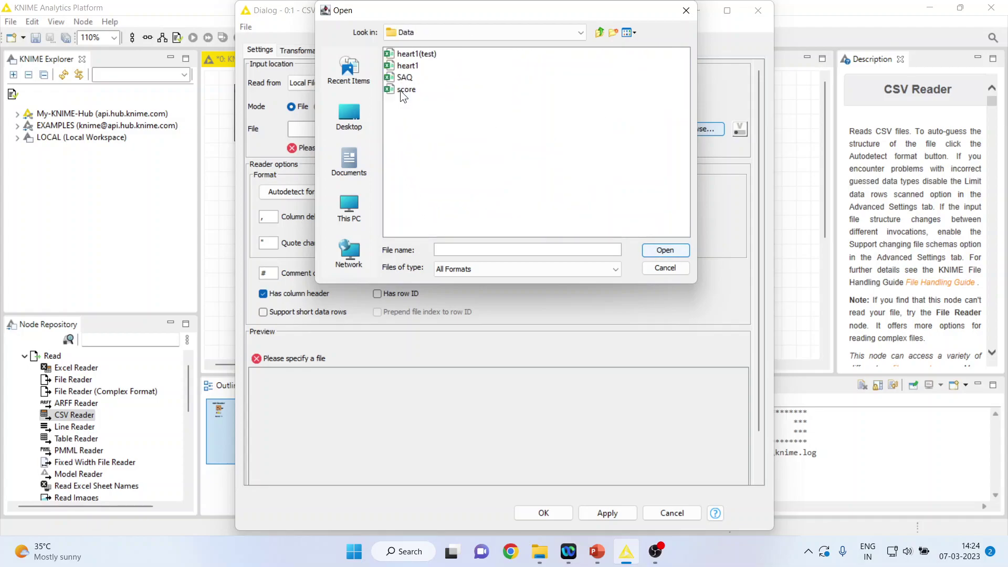
pyautogui.click(408, 65)
pyautogui.click(652, 249)
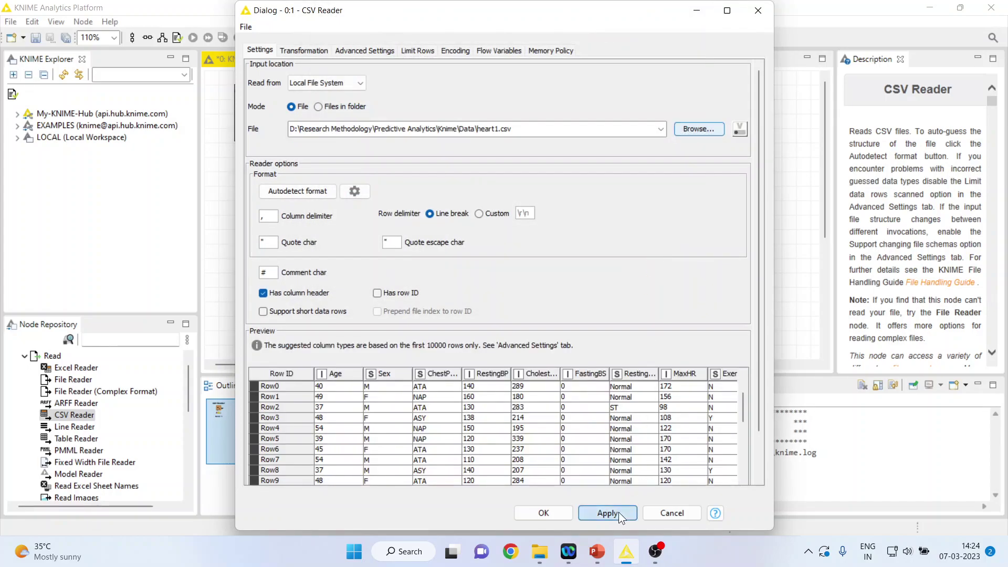
pyautogui.click(558, 514)
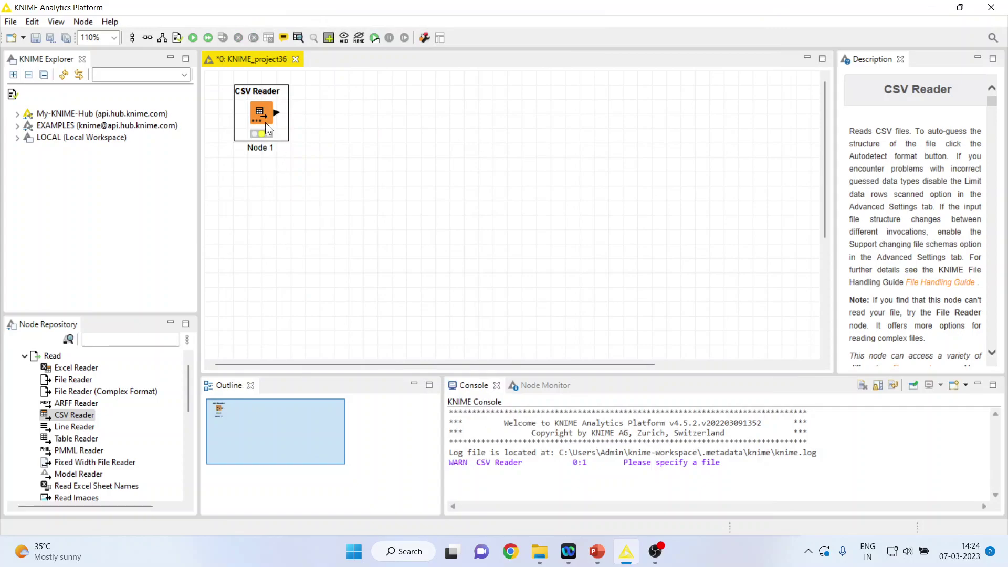
# Execute the CSV Reader, then add a Bar Chart node connected to its output
pyautogui.rightClick(265, 122)
pyautogui.click(307, 147)
pyautogui.click(104, 340)
pyautogui.write('bar')
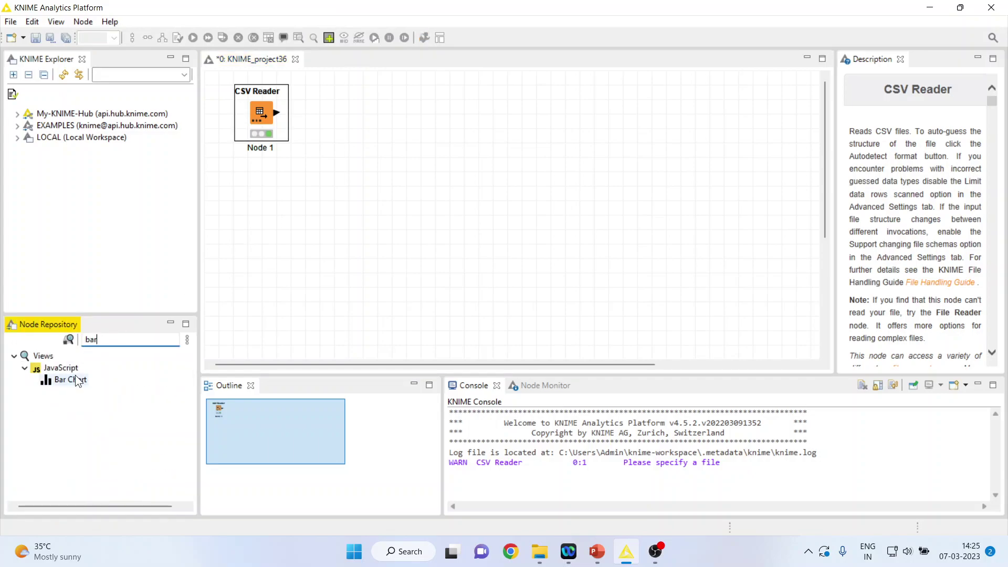
pyautogui.doubleClick(76, 379)
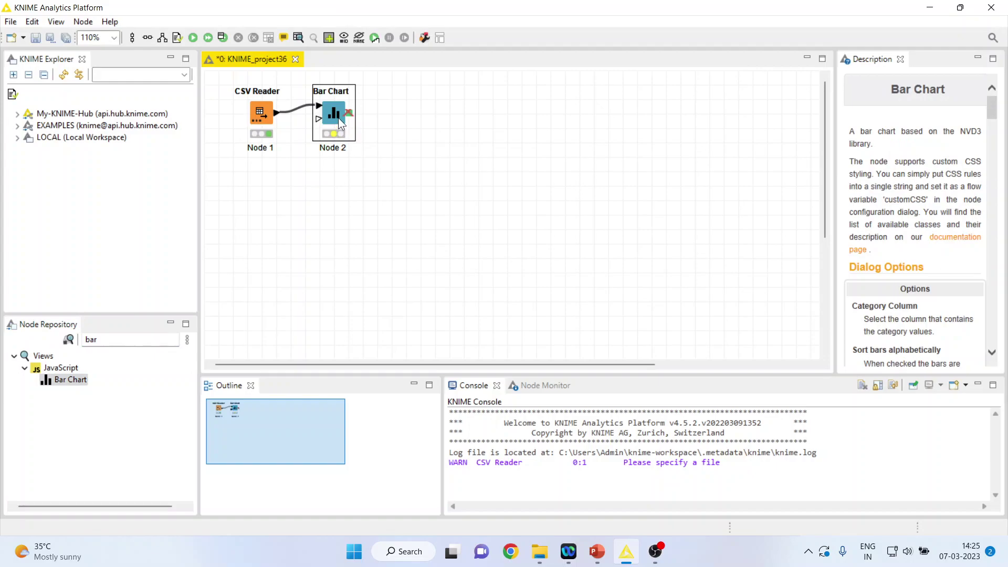
# Configure the Bar Chart with Generate image on, Sex as category column, and occurrence count
pyautogui.rightClick(338, 118)
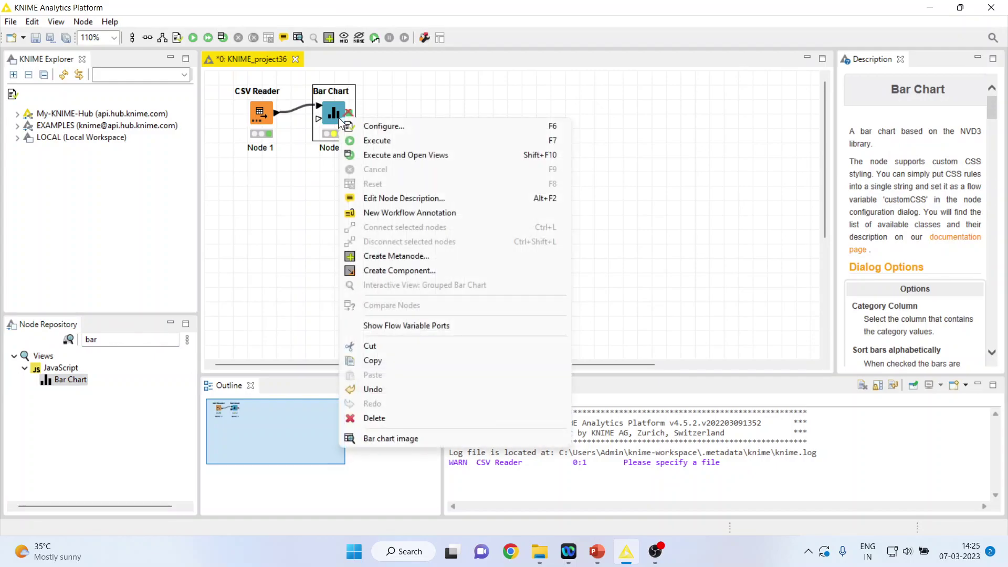
pyautogui.click(376, 127)
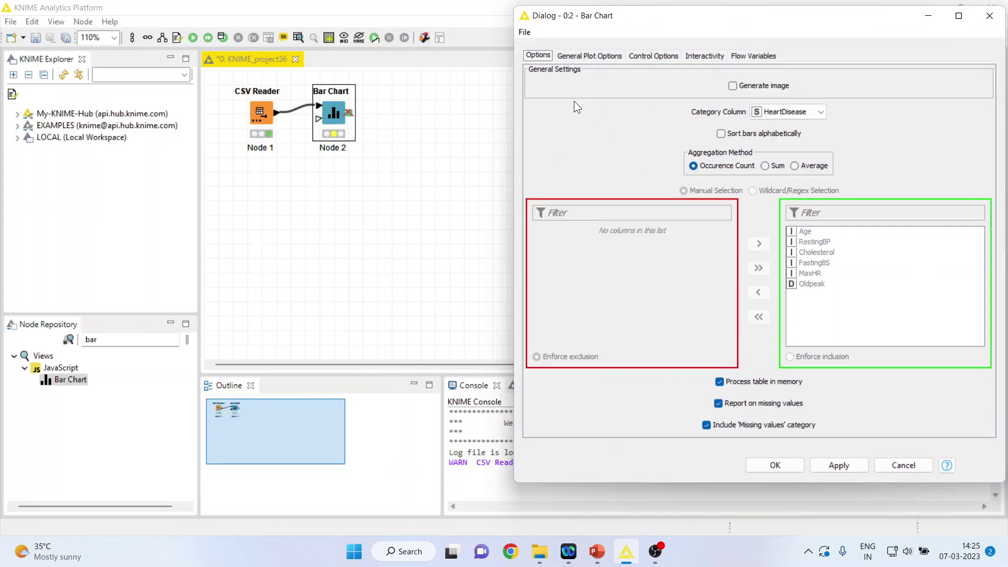
pyautogui.click(733, 86)
pyautogui.click(823, 112)
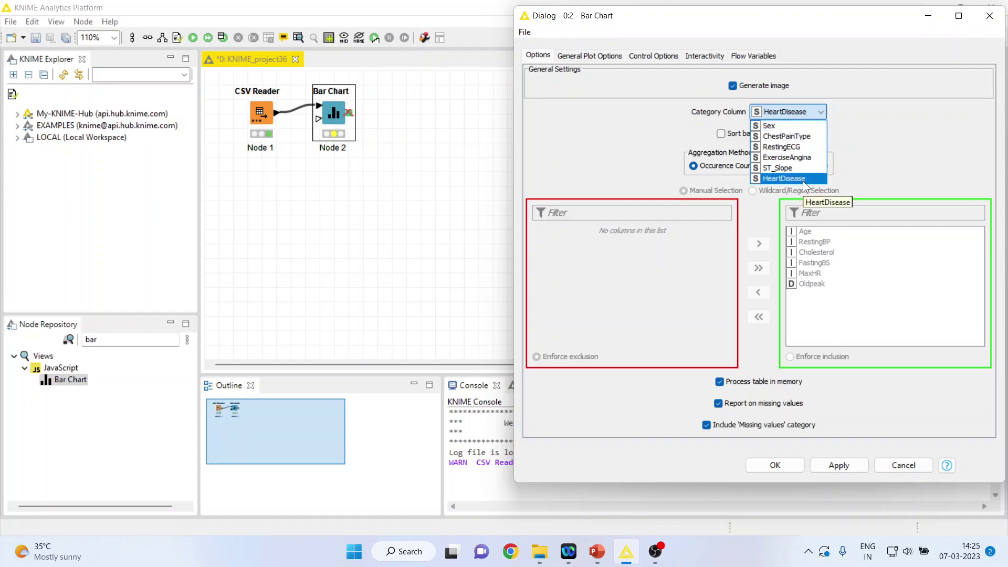
pyautogui.click(774, 128)
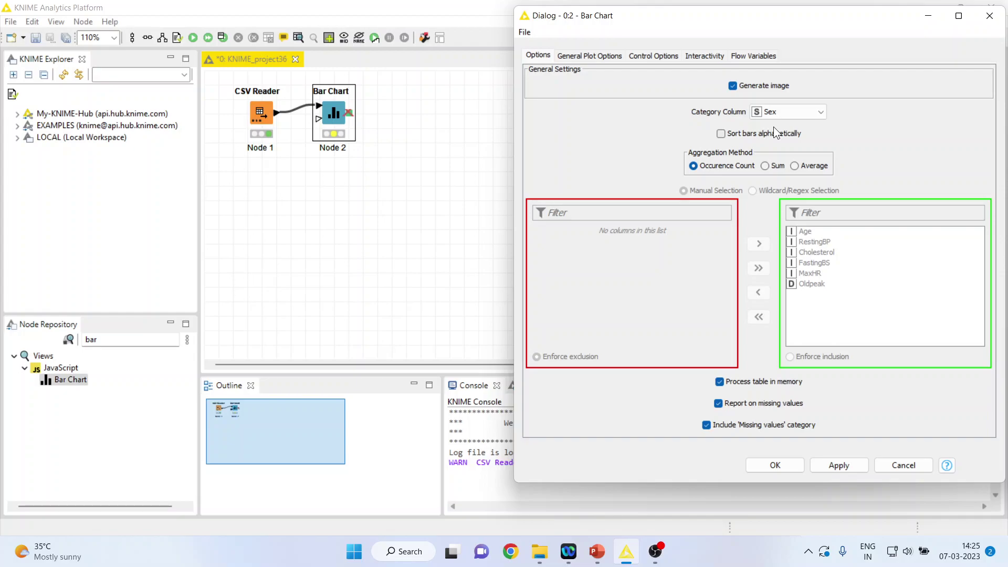
pyautogui.click(781, 464)
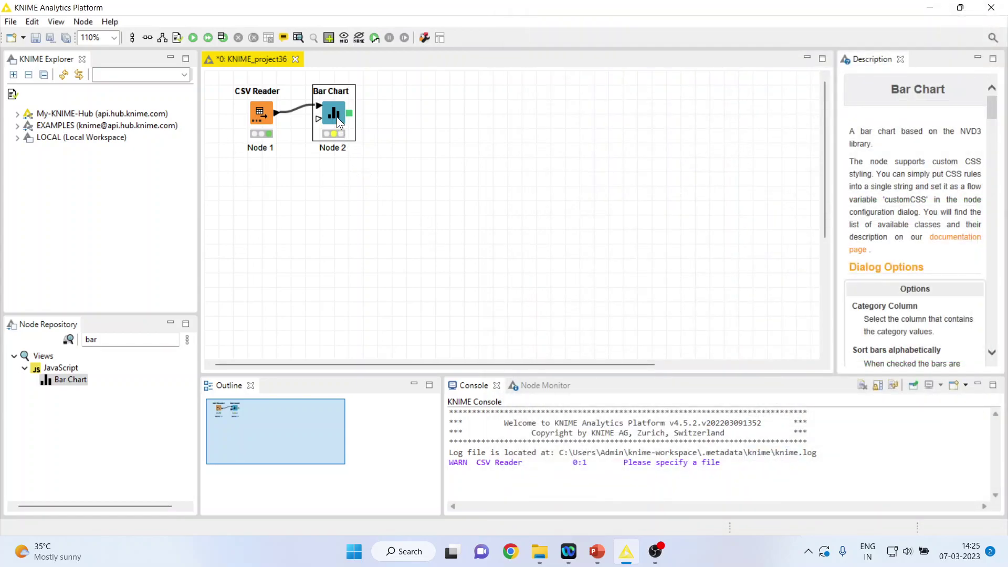
# Execute the Bar Chart and view its image showing about 725 M versus 190 F
pyautogui.rightClick(336, 116)
pyautogui.click(383, 139)
pyautogui.rightClick(330, 116)
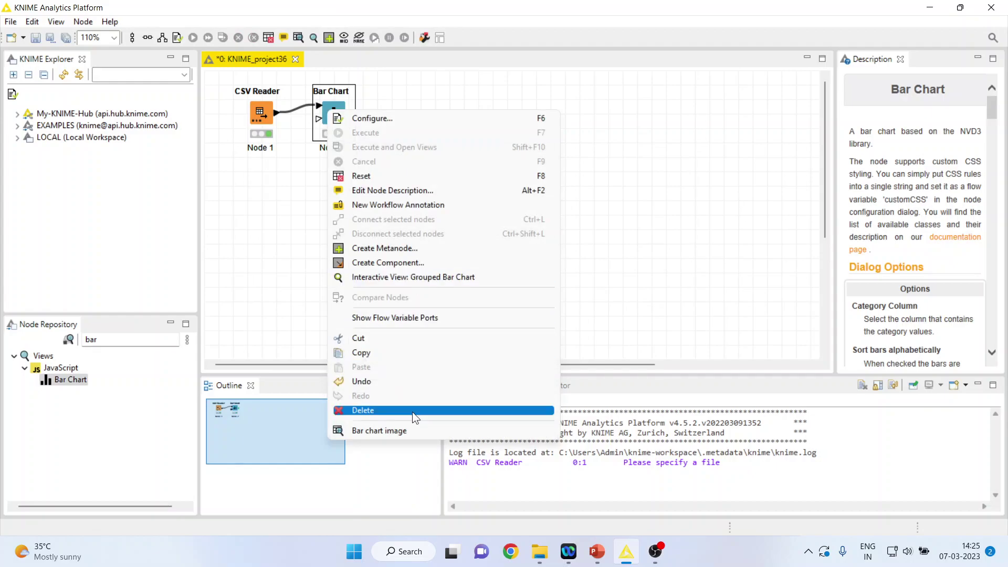
pyautogui.click(412, 429)
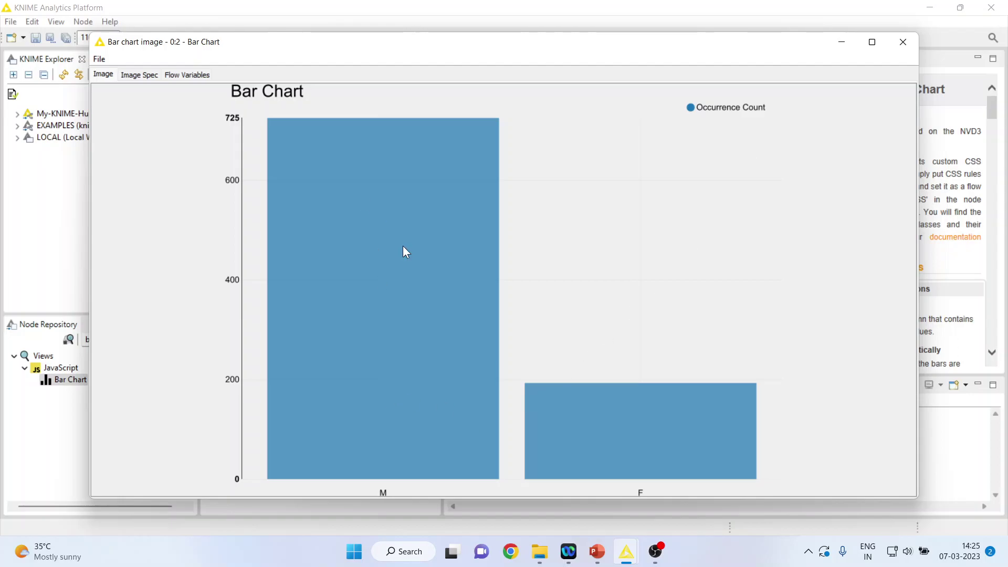
pyautogui.click(904, 42)
pyautogui.rightClick(260, 117)
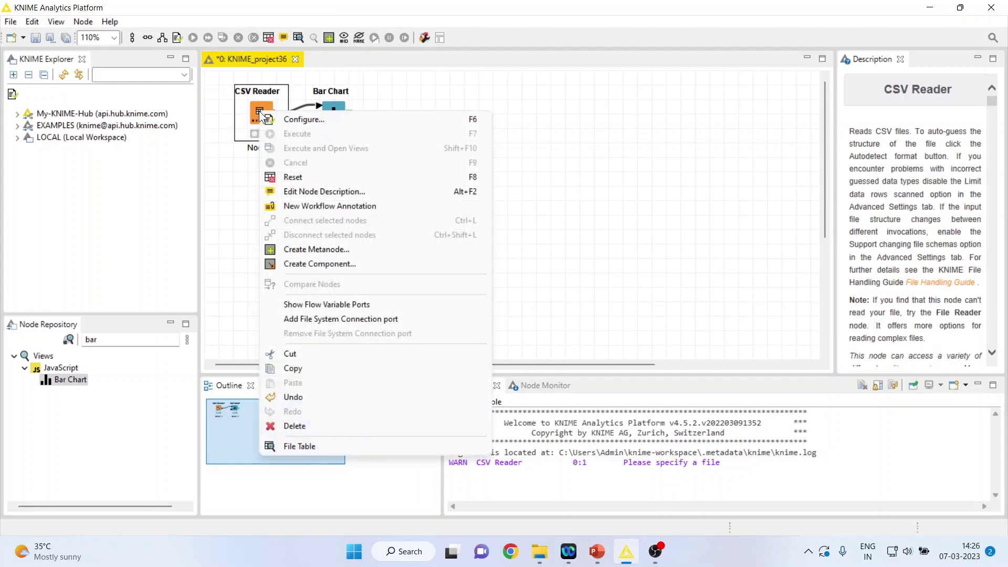
pyautogui.click(356, 446)
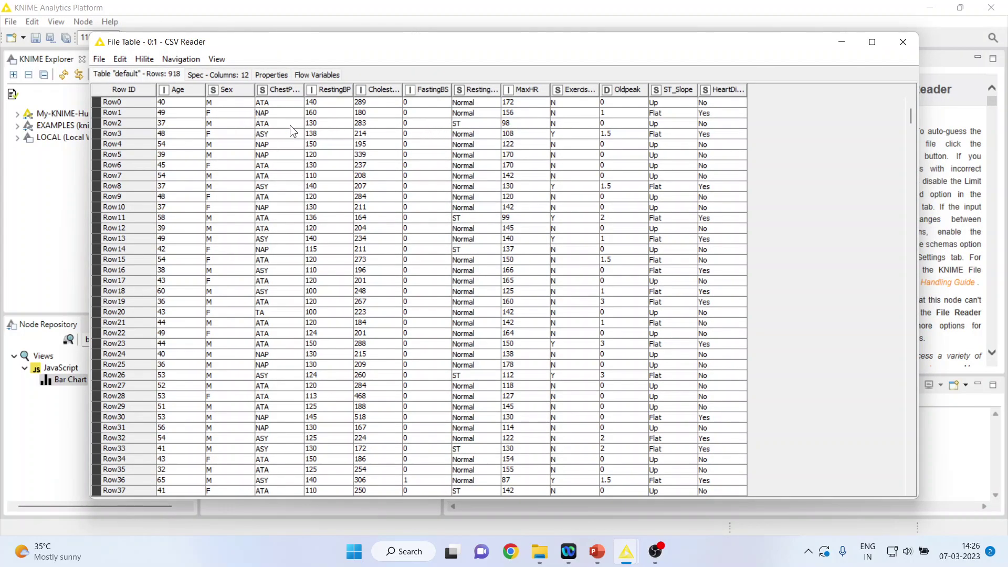
pyautogui.rightClick(233, 90)
pyautogui.rightClick(185, 92)
pyautogui.rightClick(184, 92)
pyautogui.rightClick(238, 90)
pyautogui.rightClick(239, 90)
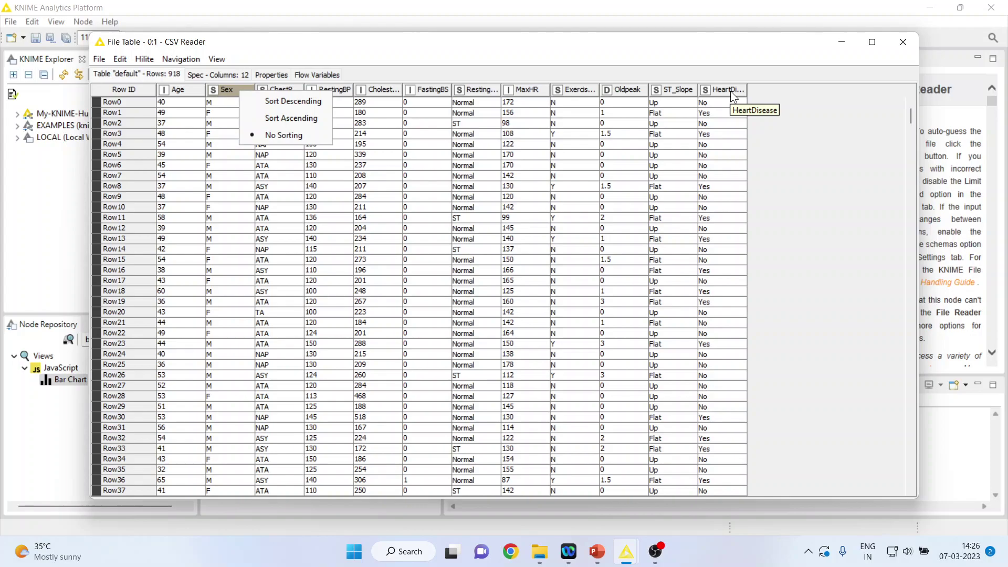
# Change the Bar Chart to Average aggregation with only the Age column included, confirming the reset
pyautogui.click(903, 42)
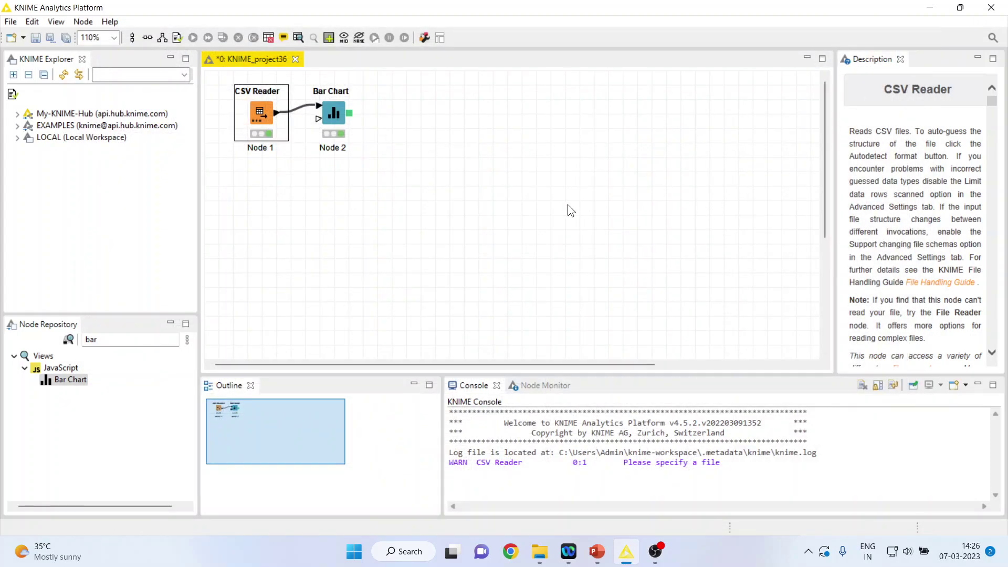
pyautogui.rightClick(337, 114)
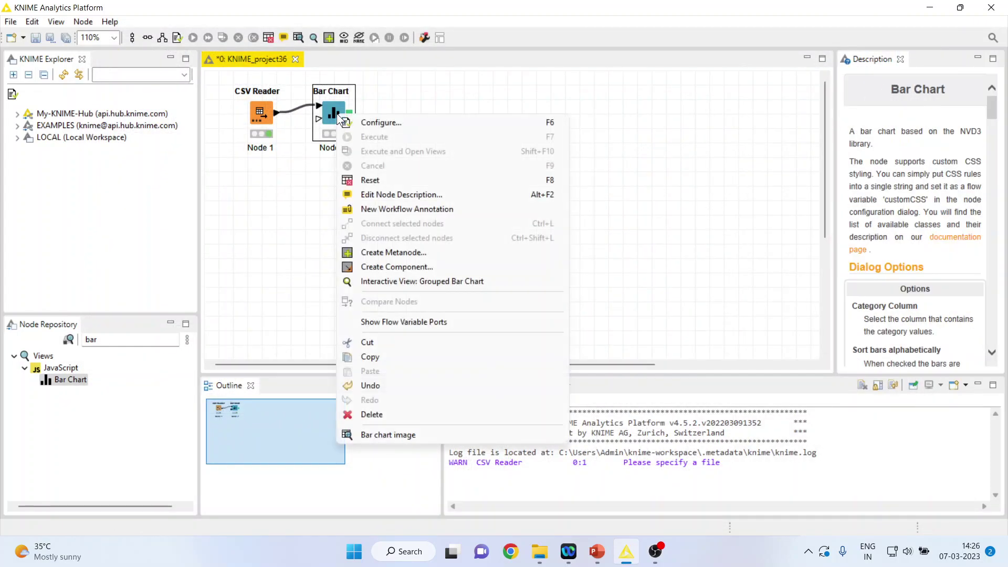
pyautogui.click(401, 126)
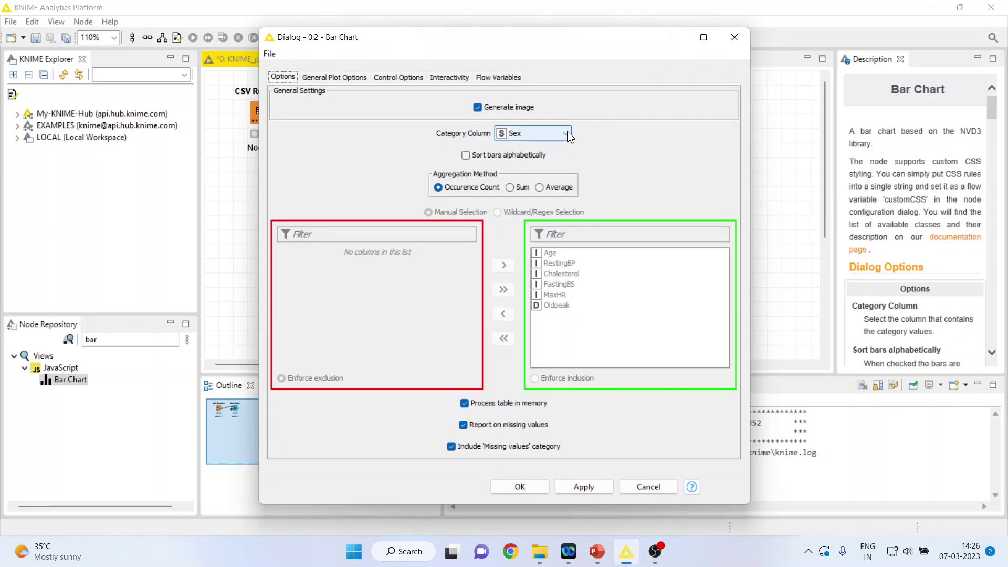
pyautogui.click(540, 188)
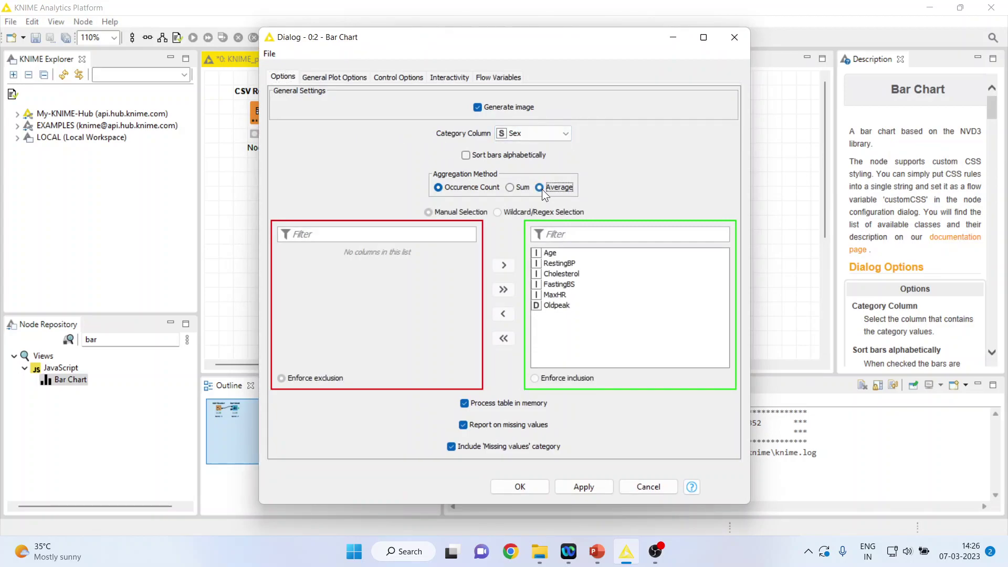
pyautogui.click(504, 339)
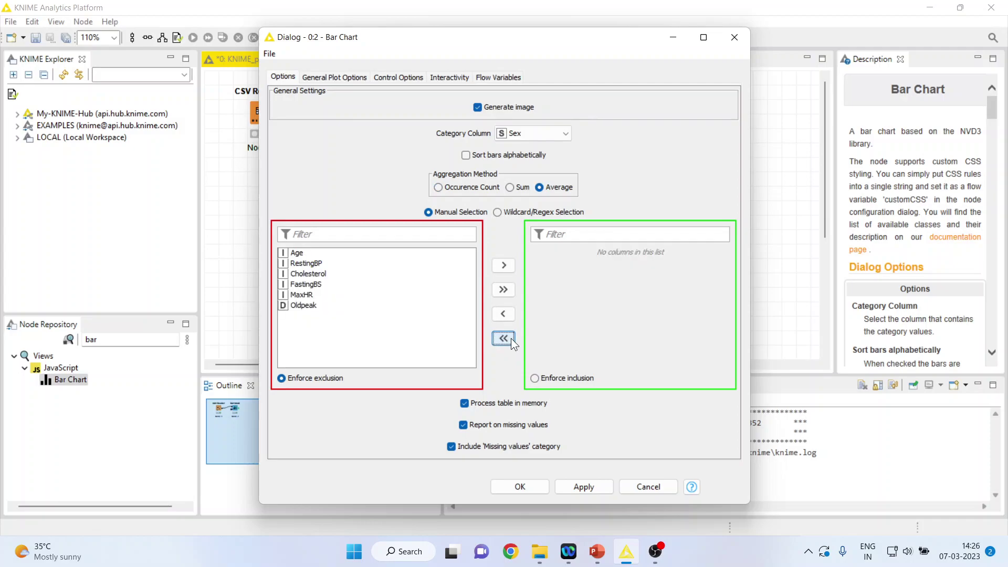
pyautogui.click(296, 255)
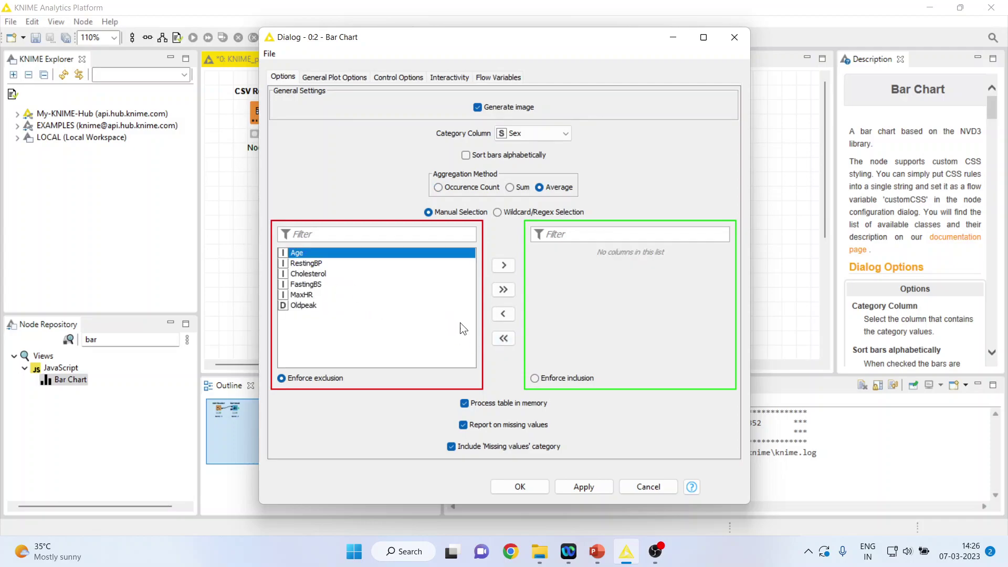
pyautogui.click(502, 266)
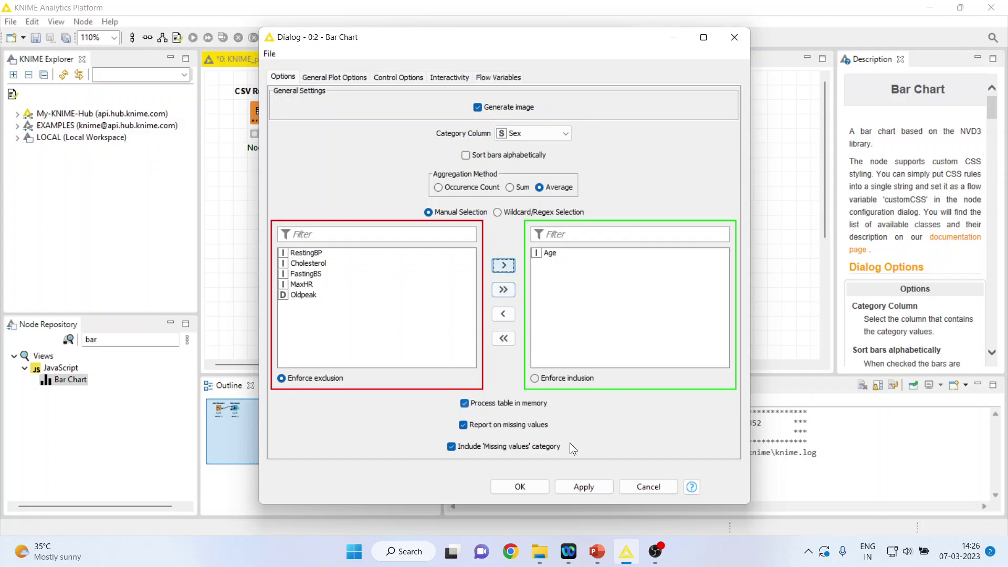
pyautogui.click(533, 487)
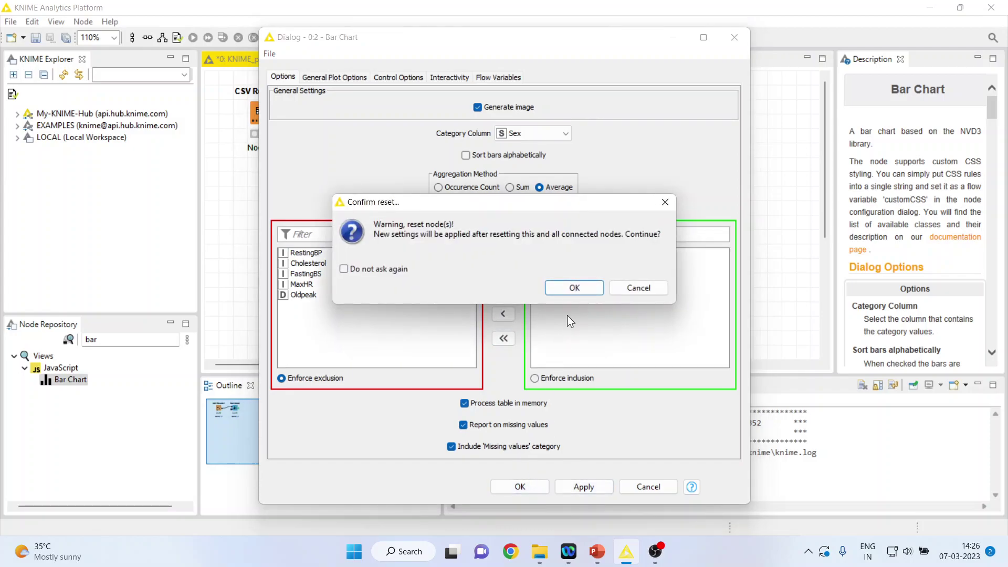
pyautogui.click(572, 287)
# Execute the Bar Chart and view the average Age chart, with M around 53.8 and F slightly lower
pyautogui.rightClick(335, 126)
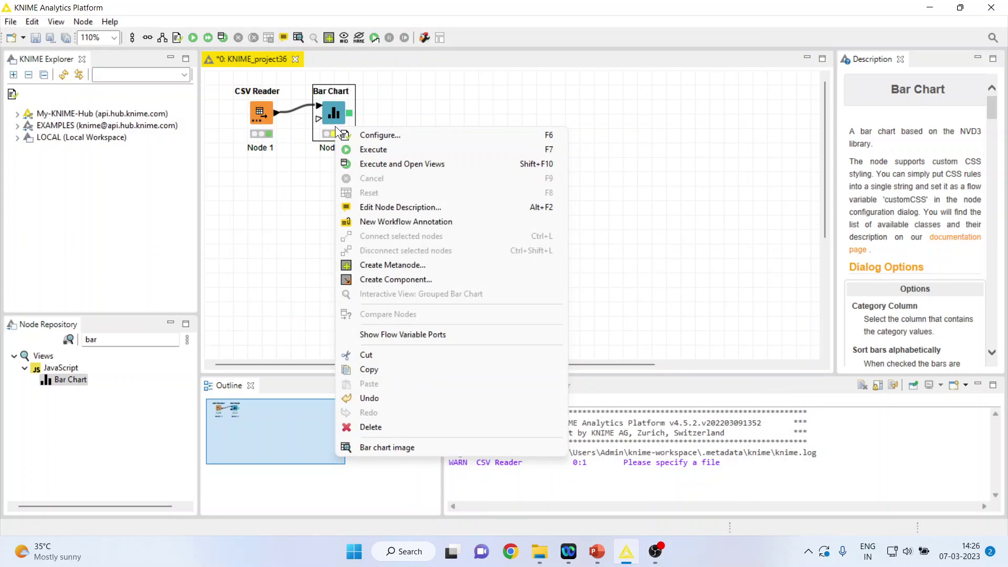
pyautogui.click(391, 151)
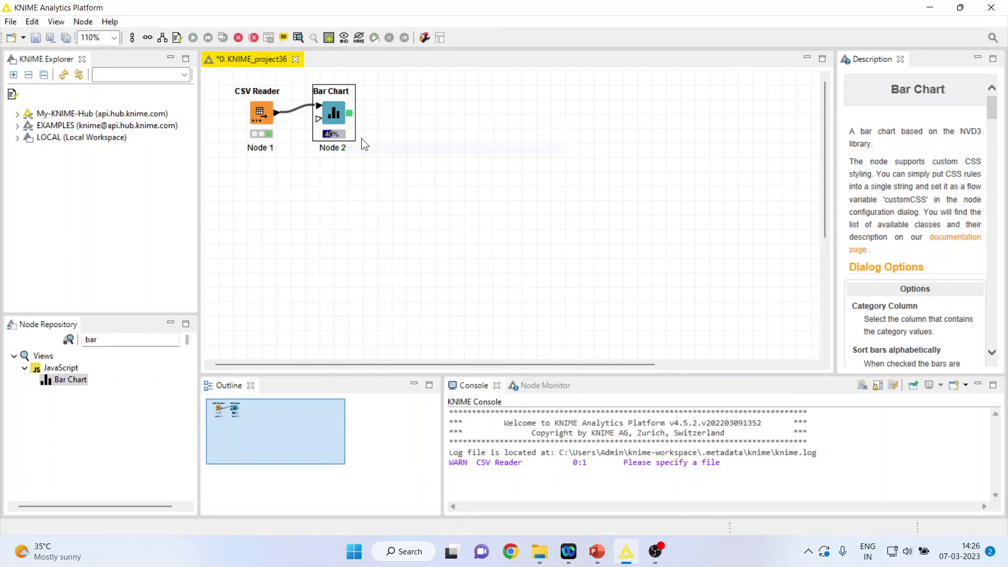
pyautogui.rightClick(335, 112)
pyautogui.click(399, 434)
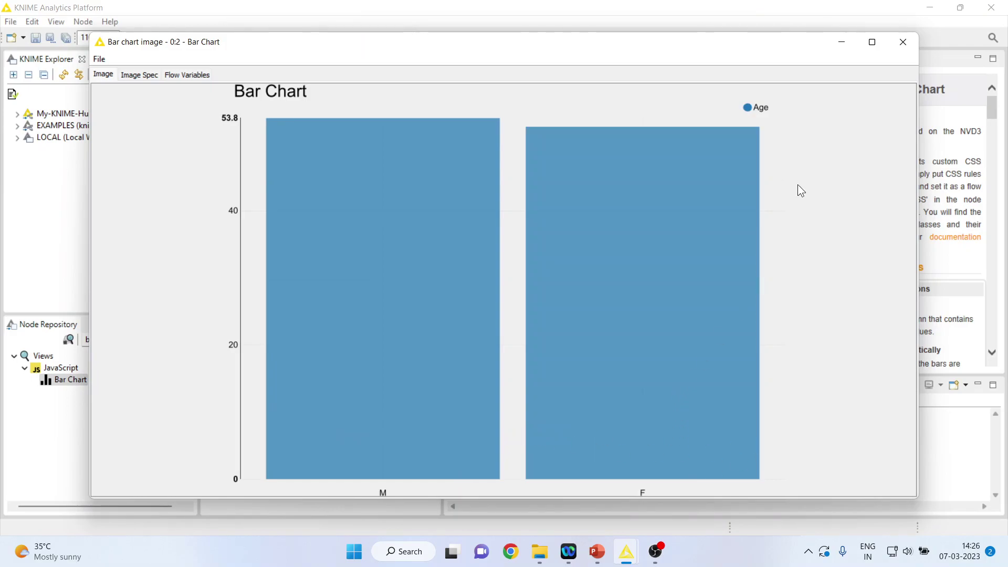
pyautogui.click(901, 43)
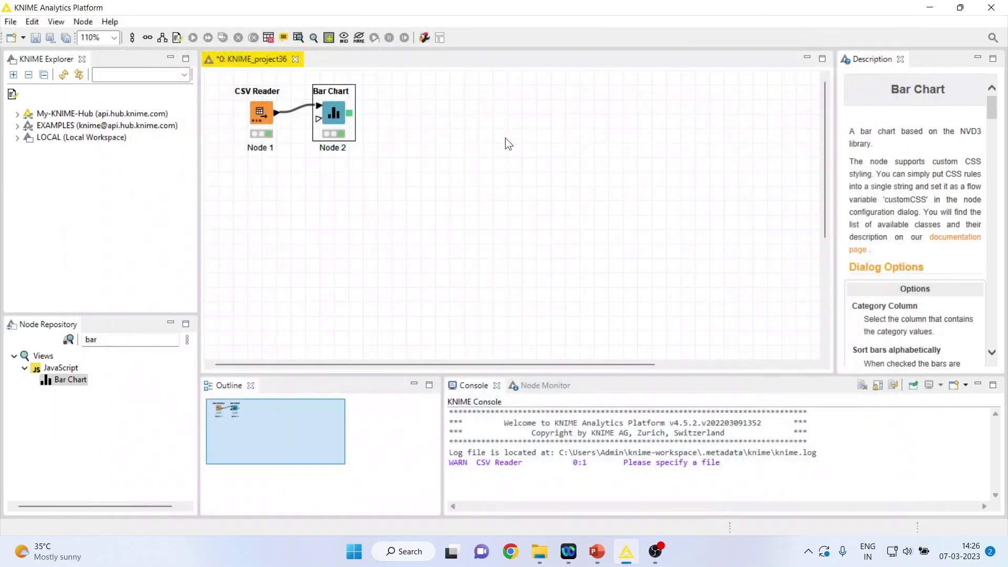
# Set the Bar Chart's category column to HeartDisease and confirm the node reset
pyautogui.rightClick(332, 116)
pyautogui.click(383, 125)
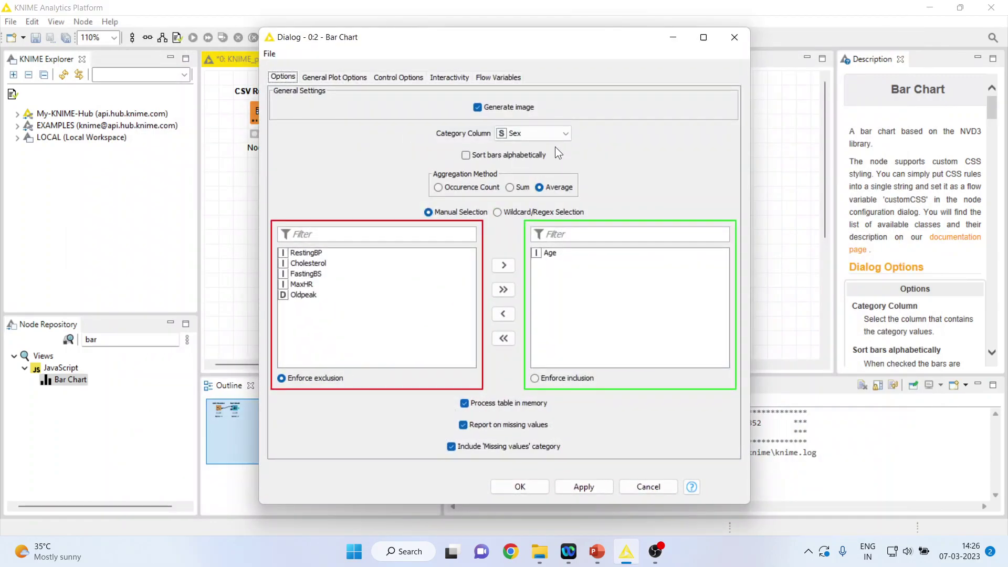
pyautogui.click(565, 134)
pyautogui.click(553, 200)
pyautogui.click(538, 491)
pyautogui.click(556, 278)
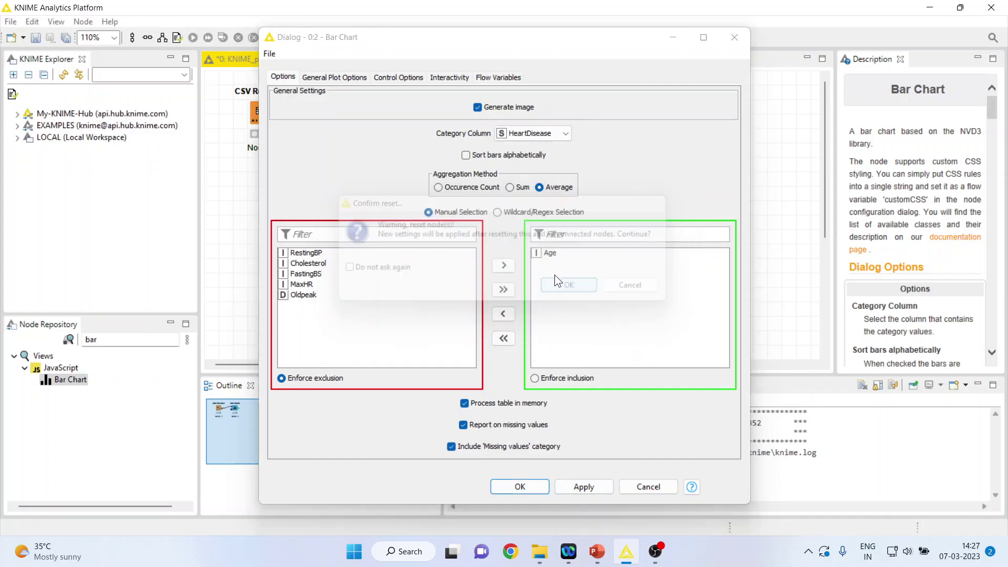
# Rerun the Bar Chart and view average Age for No versus Yes, with Yes near 55.9
pyautogui.rightClick(328, 107)
pyautogui.click(368, 126)
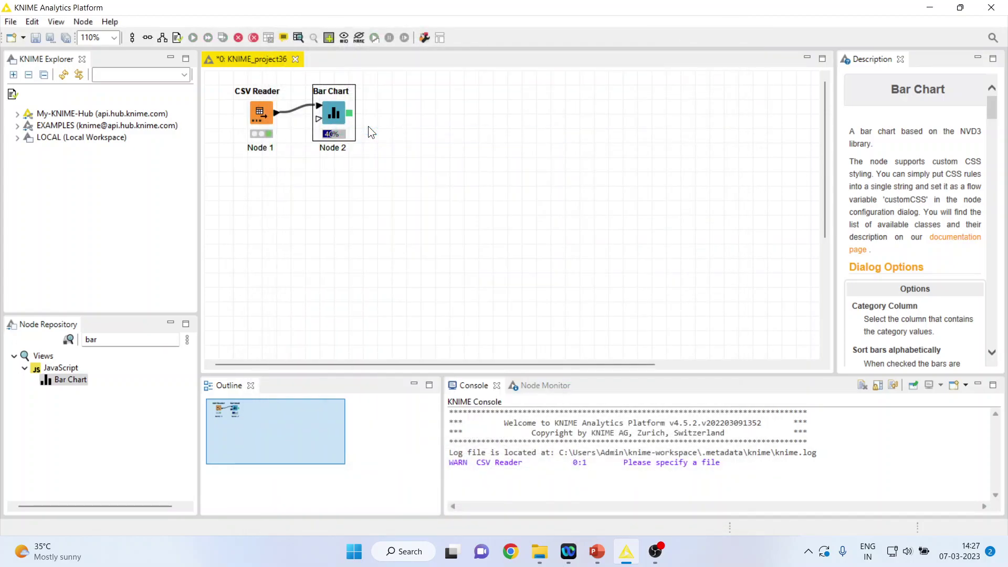
pyautogui.rightClick(331, 114)
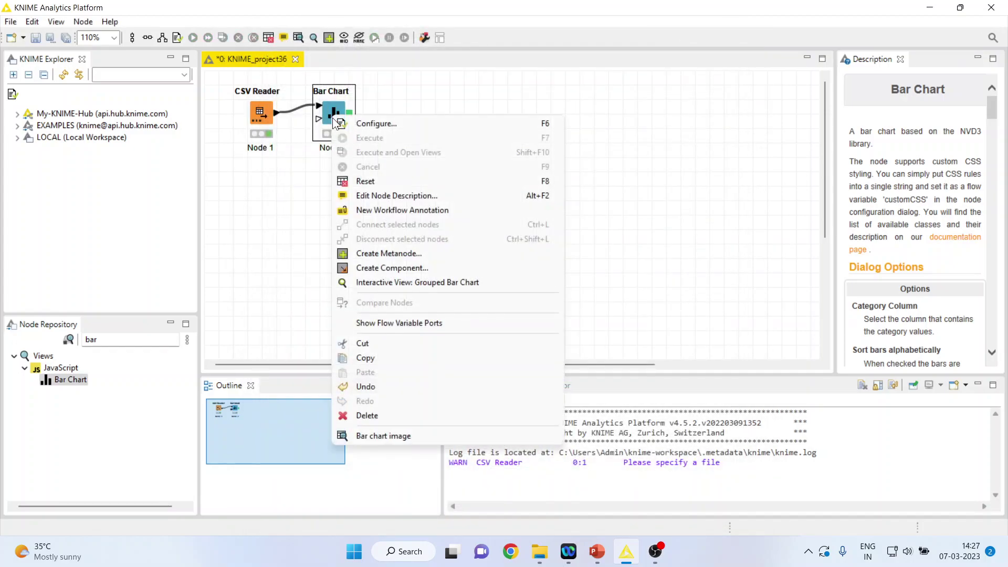
pyautogui.click(393, 436)
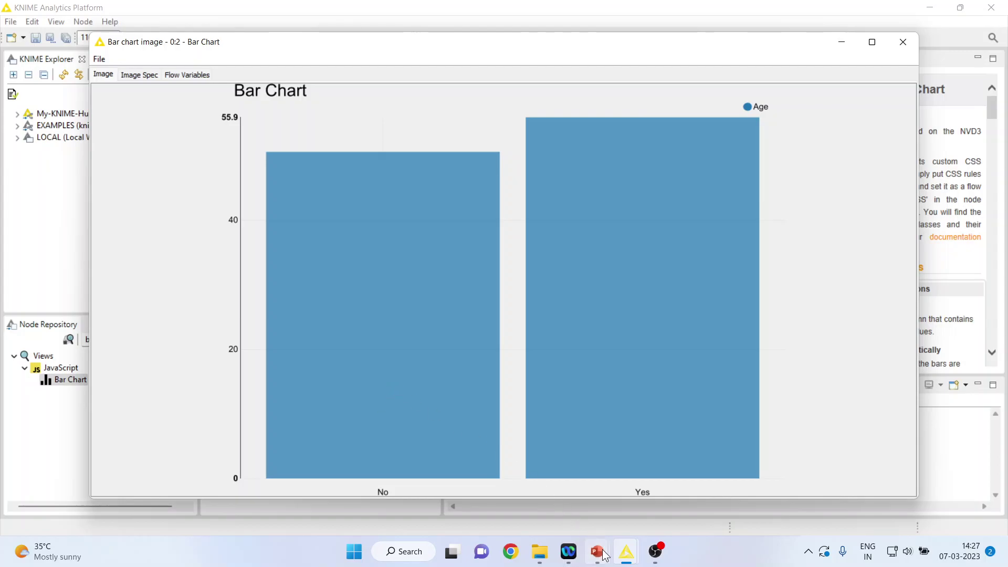
pyautogui.moveTo(597, 551)
pyautogui.click(664, 485)
# Show the Thank You slide, slide 2, full screen
pyautogui.click(74, 246)
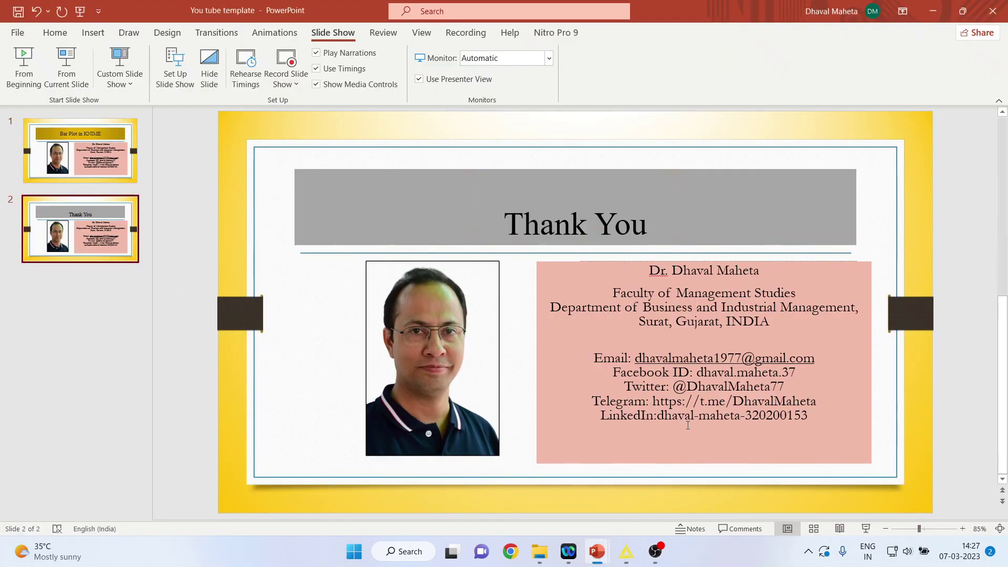